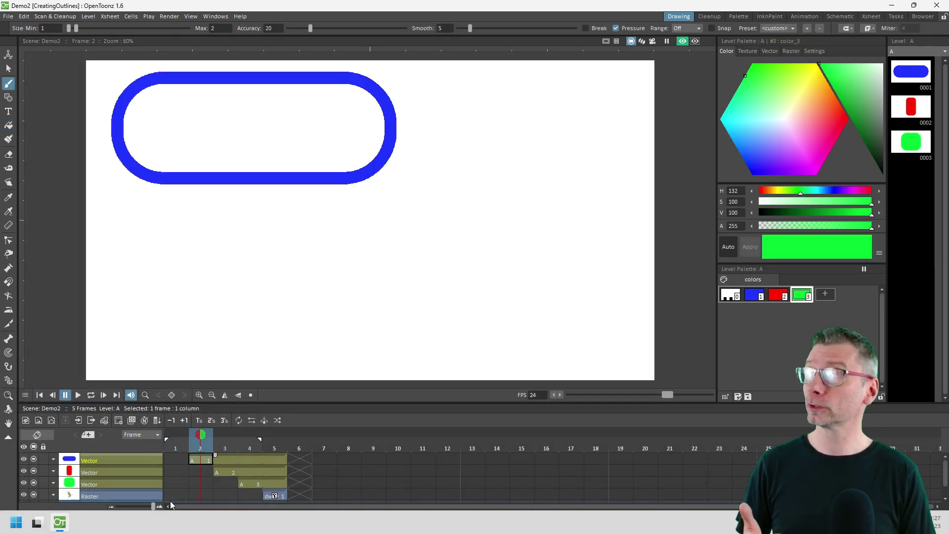
- Step Demo2 forward to frames 3 and 4 to show the red and green outlines
key(Right)
key(Right)
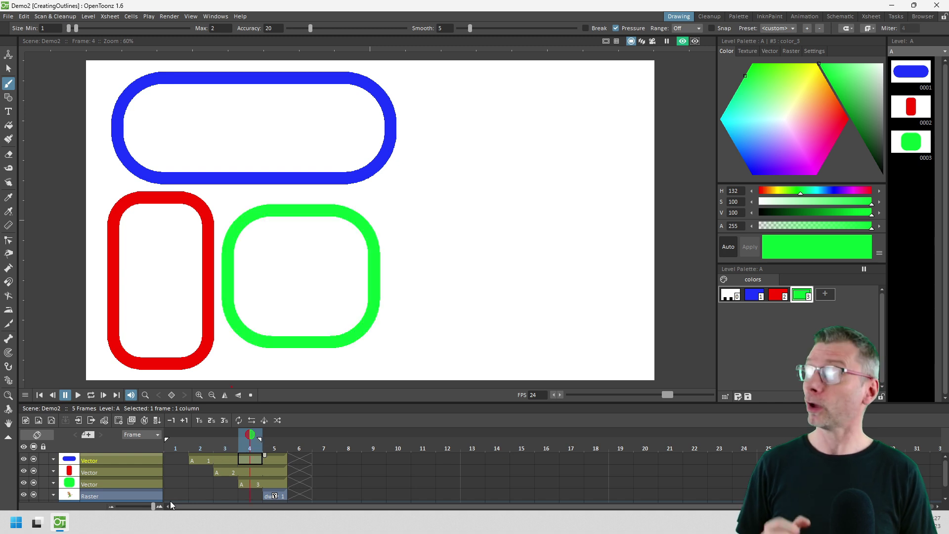
key(Right)
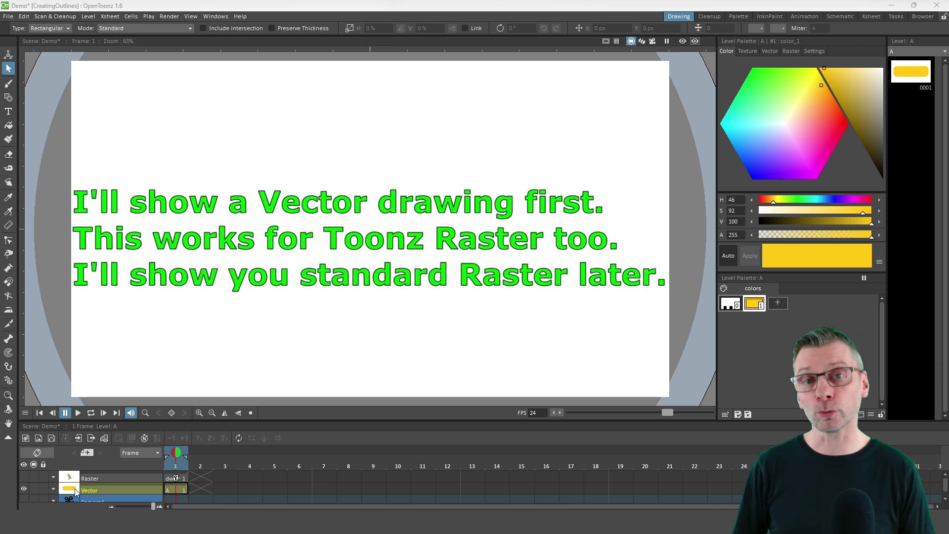
- Reveal the Vector column's yellow rounded rectangle and select its node in the FX schematic
click(33, 489)
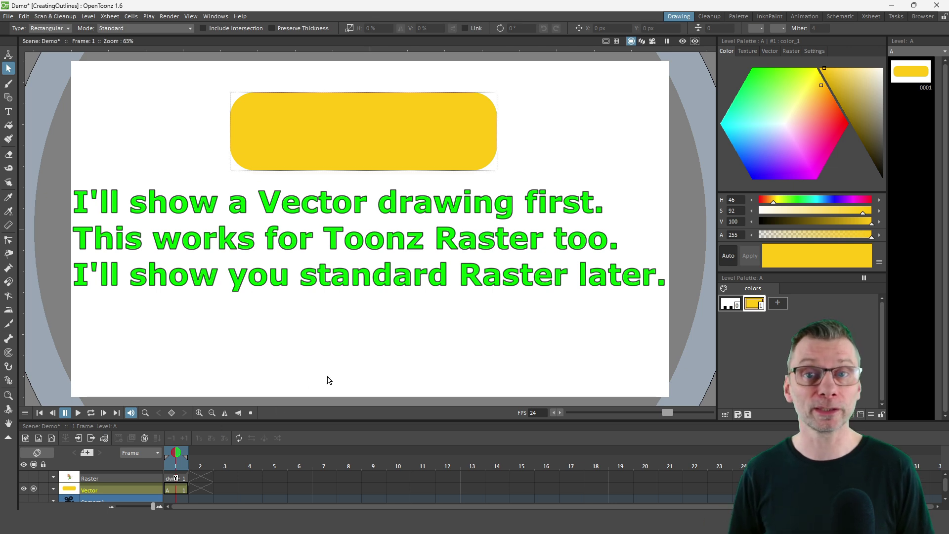
click(841, 16)
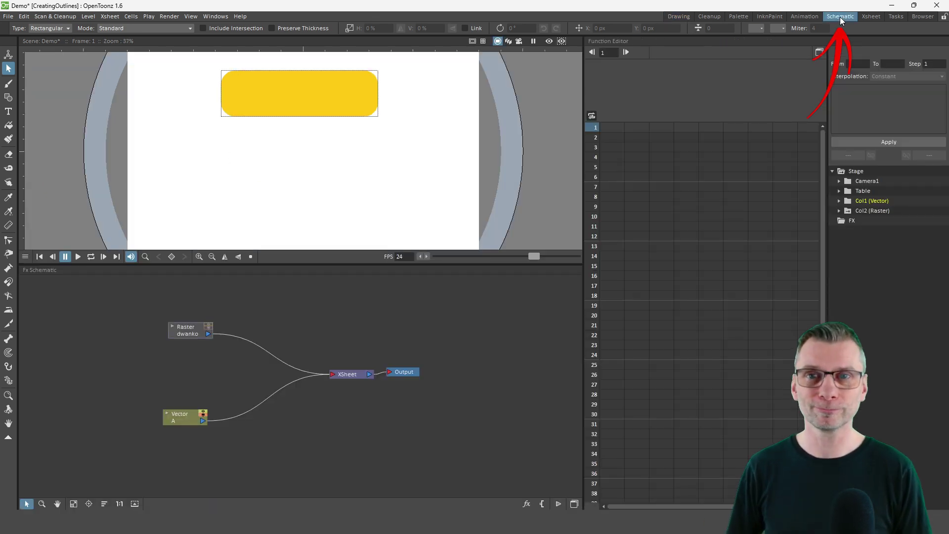
click(575, 505)
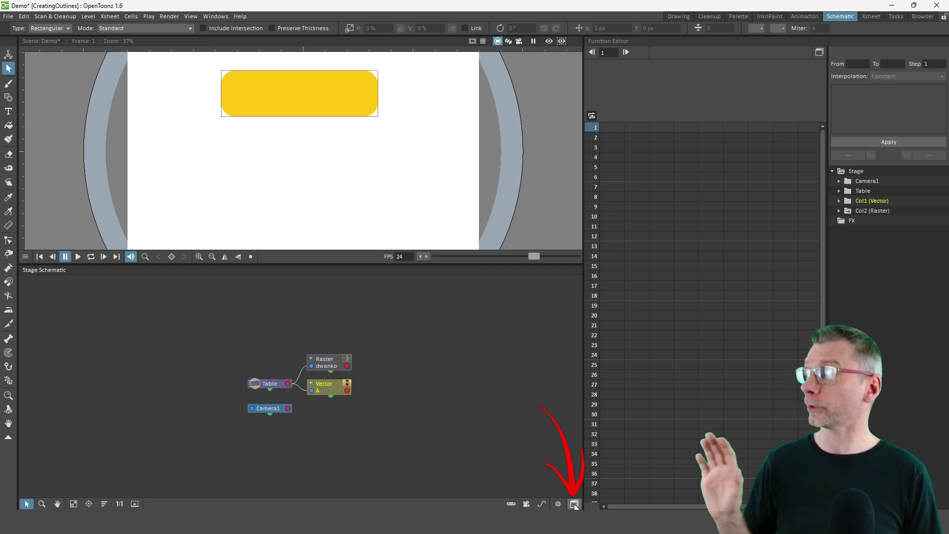
click(575, 504)
scroll(322, 420, up, 5)
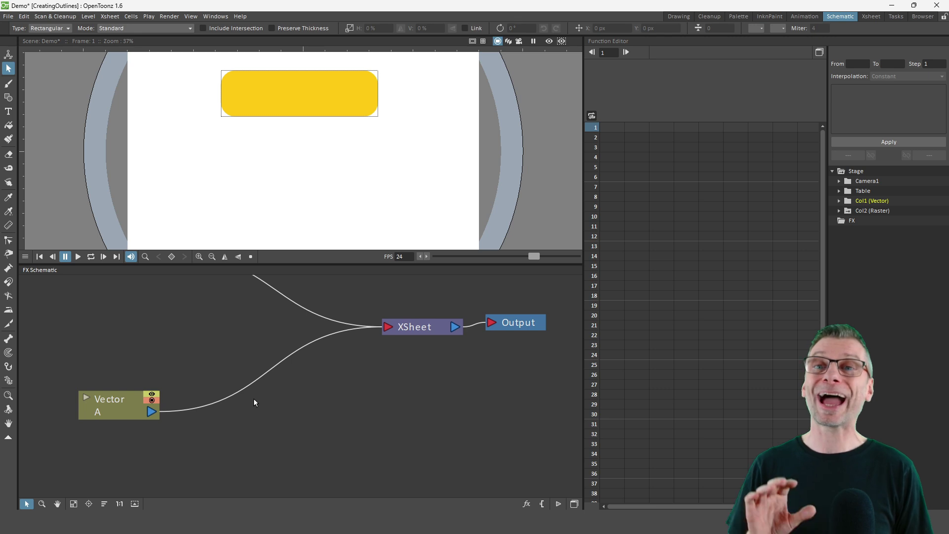
click(122, 407)
- Insert a Toonz_Level Outline effect after the Vector node and enable the viewer preview
right_click(121, 406)
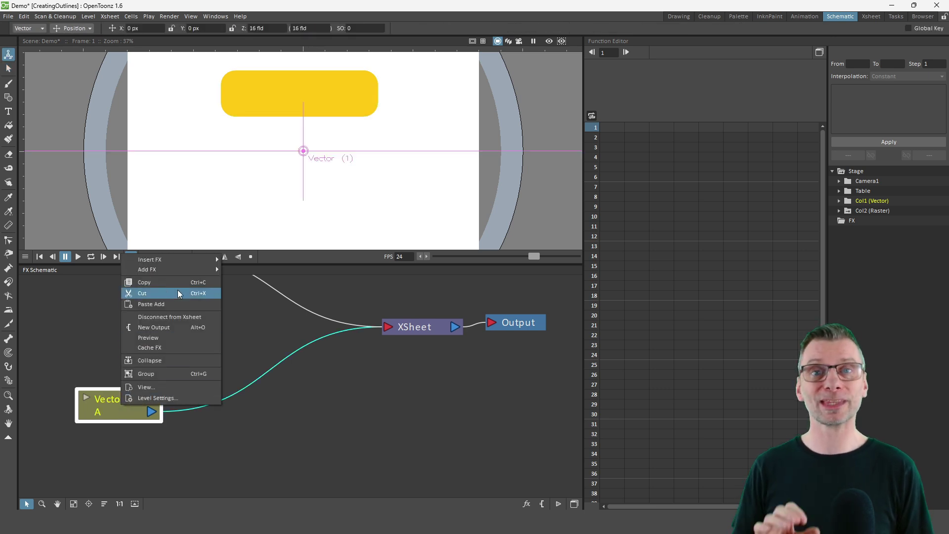
mouse_move(181, 261)
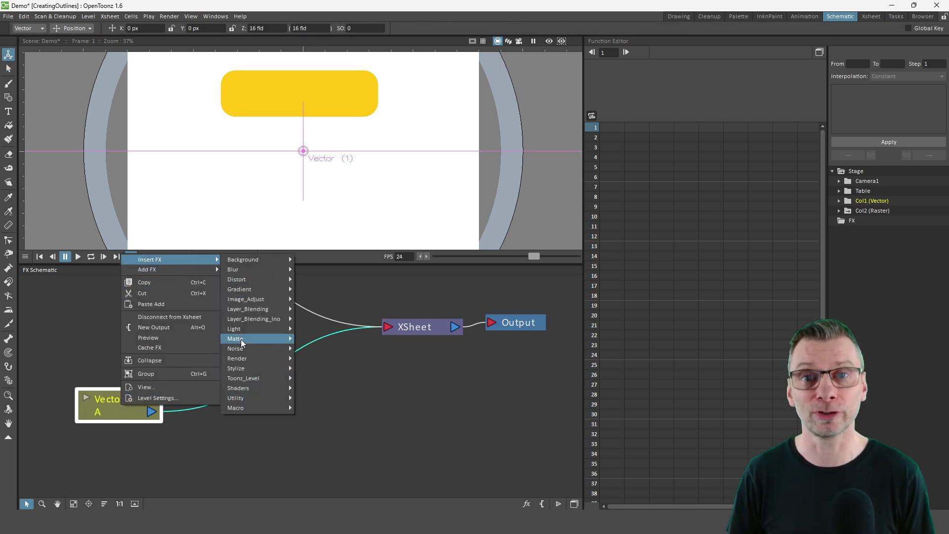
mouse_move(256, 380)
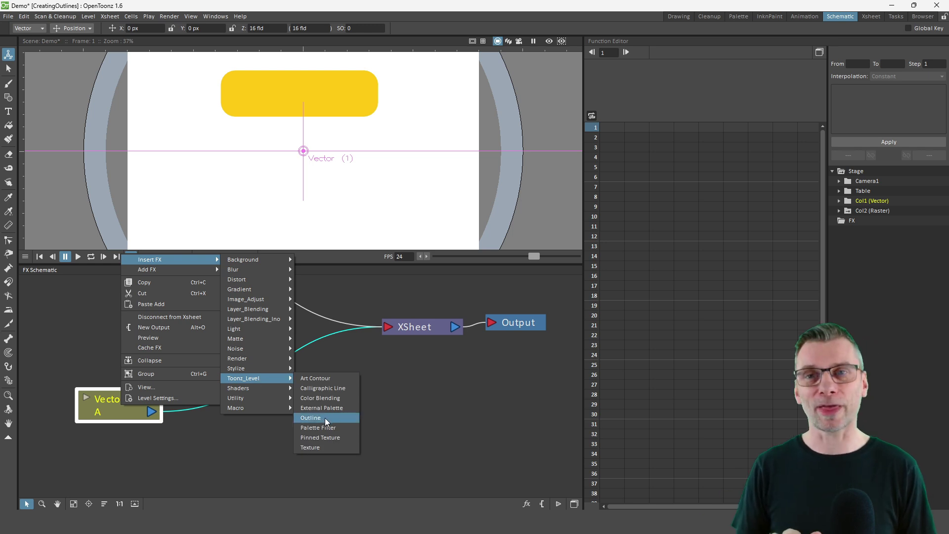
click(311, 418)
drag(255, 414, 269, 397)
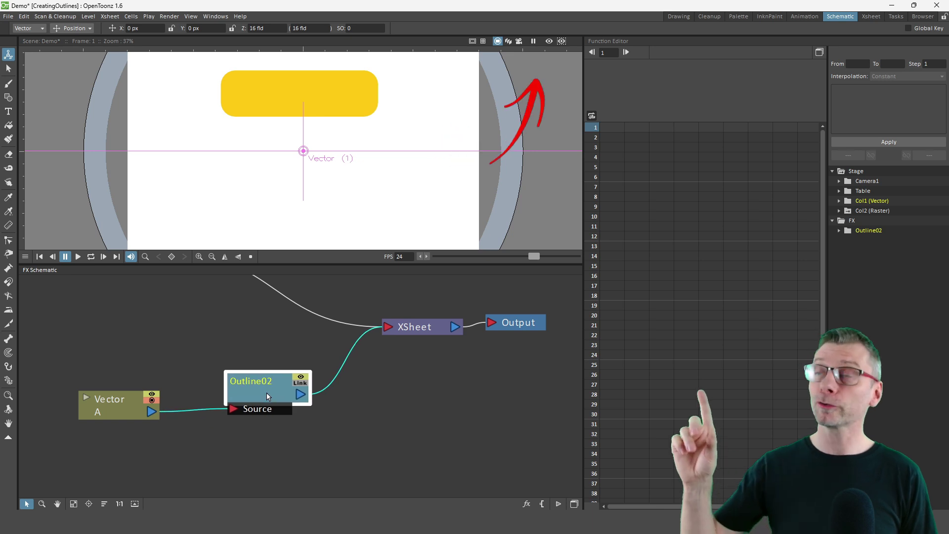
click(549, 41)
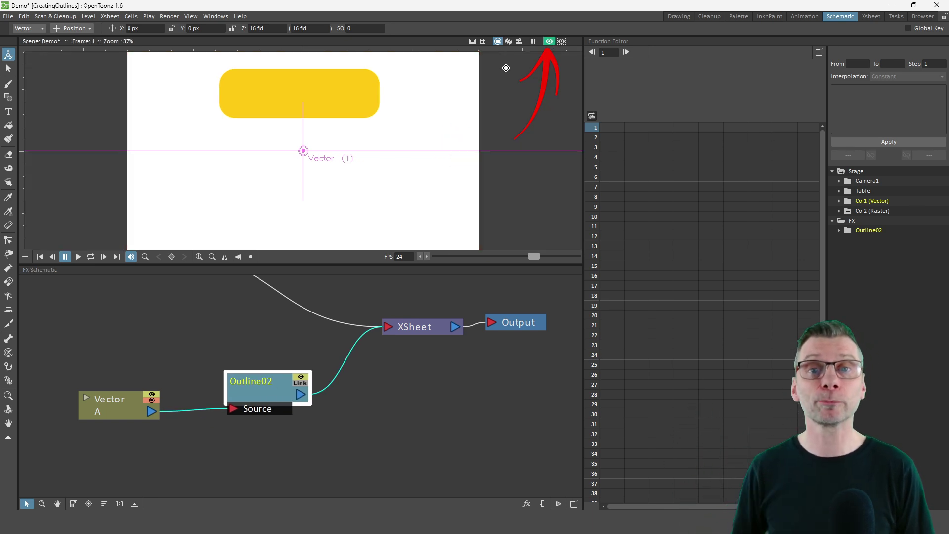
- Set Outline02's Thickness to 20 px, then nudge it slightly higher
scroll(353, 186, up, 3)
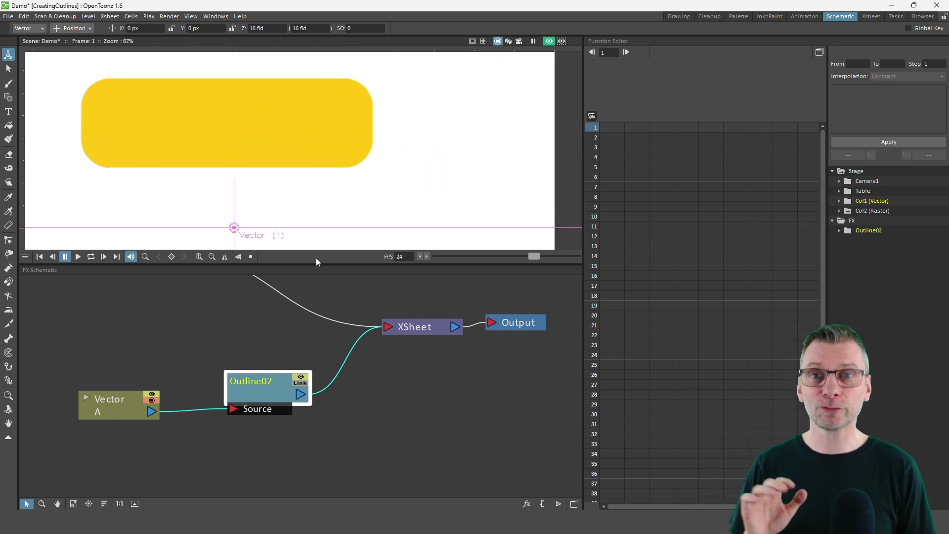
double_click(265, 399)
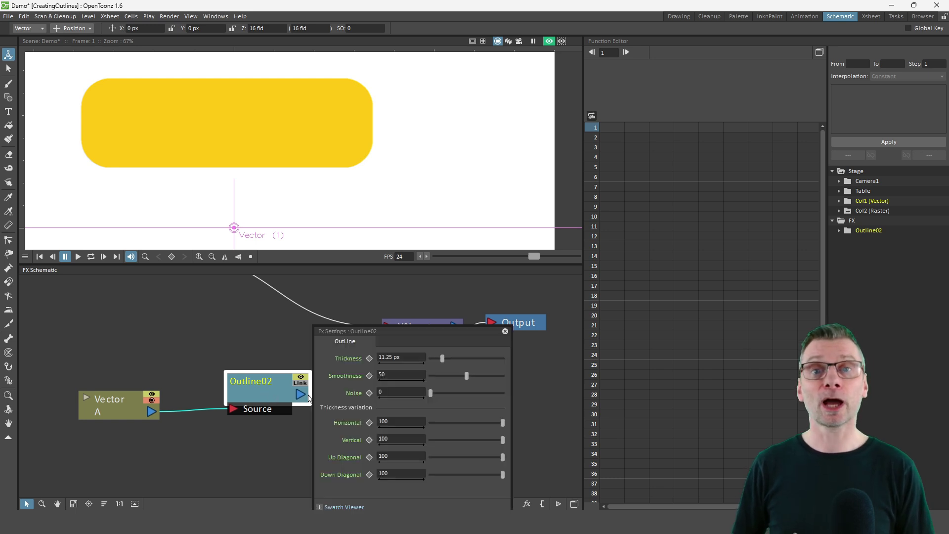
drag(414, 332, 462, 243)
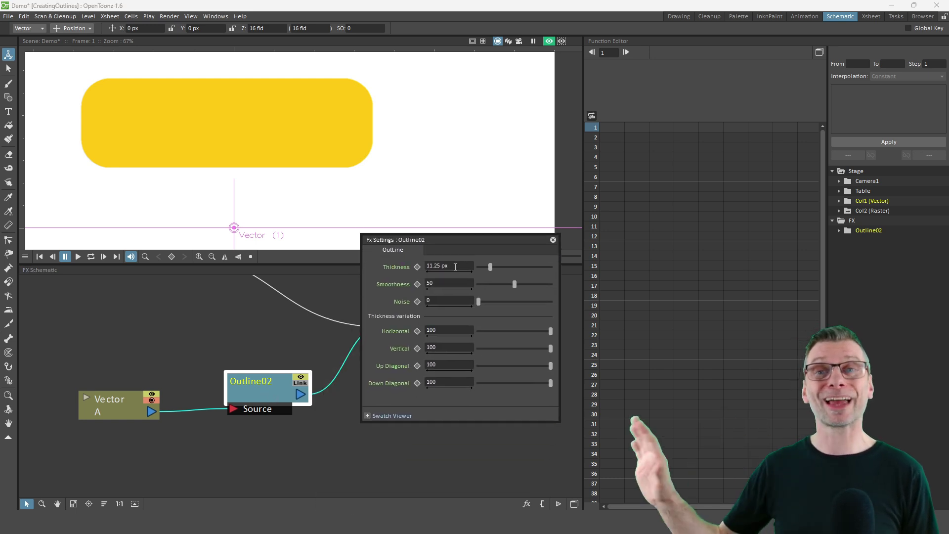
click(456, 266)
text(20)
key(Return)
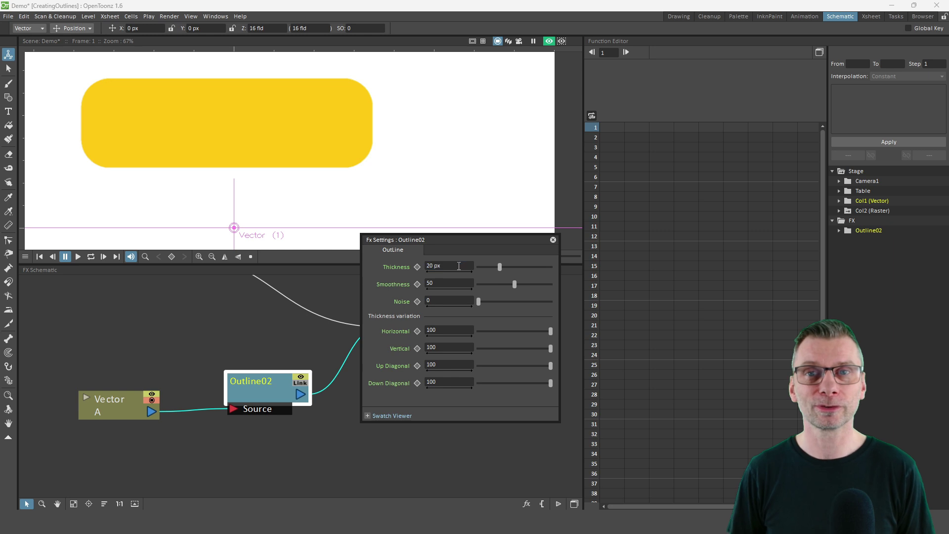
mouse_move(500, 267)
mouse_down()
mouse_move(514, 267)
mouse_move(489, 273)
mouse_up()
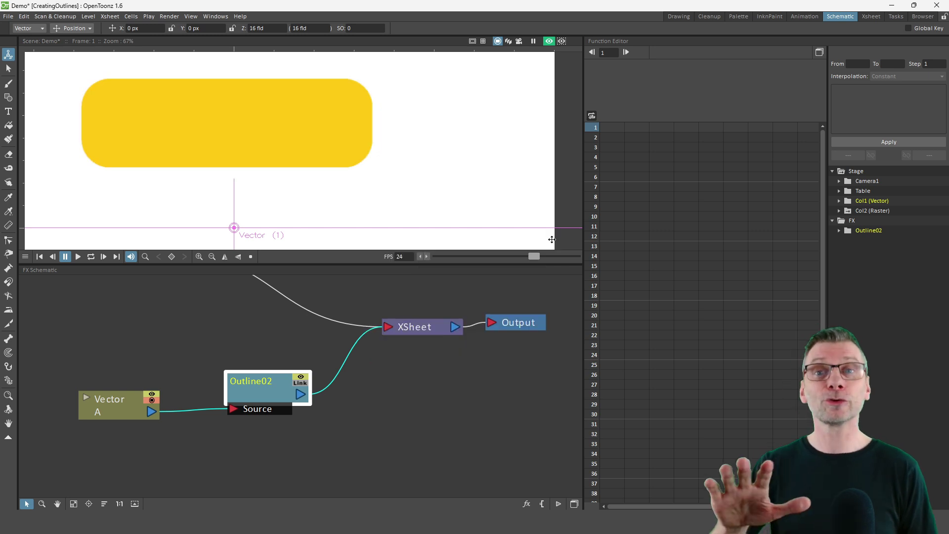
click(553, 240)
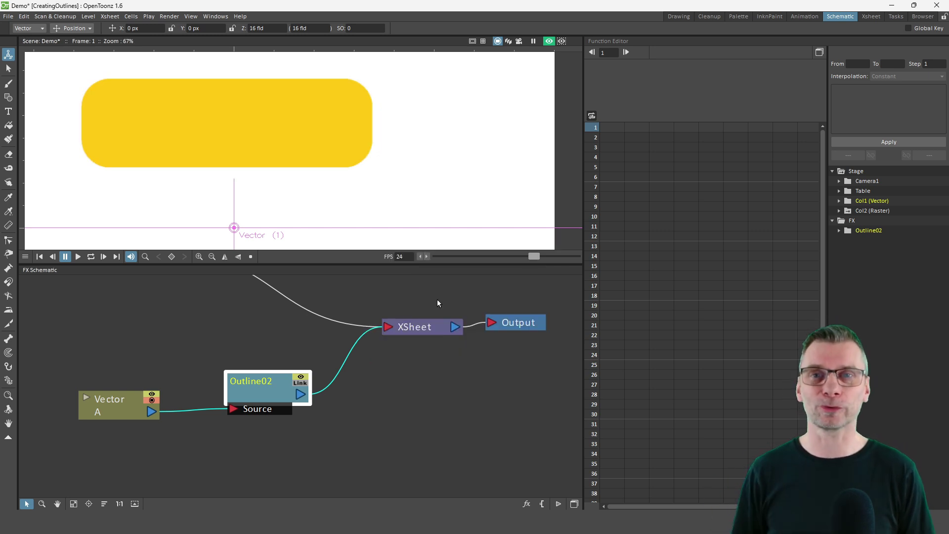
drag(269, 397, 233, 401)
- Add a Matte Out after Outline02 and wire the Vector node into its Matte port
right_click(234, 401)
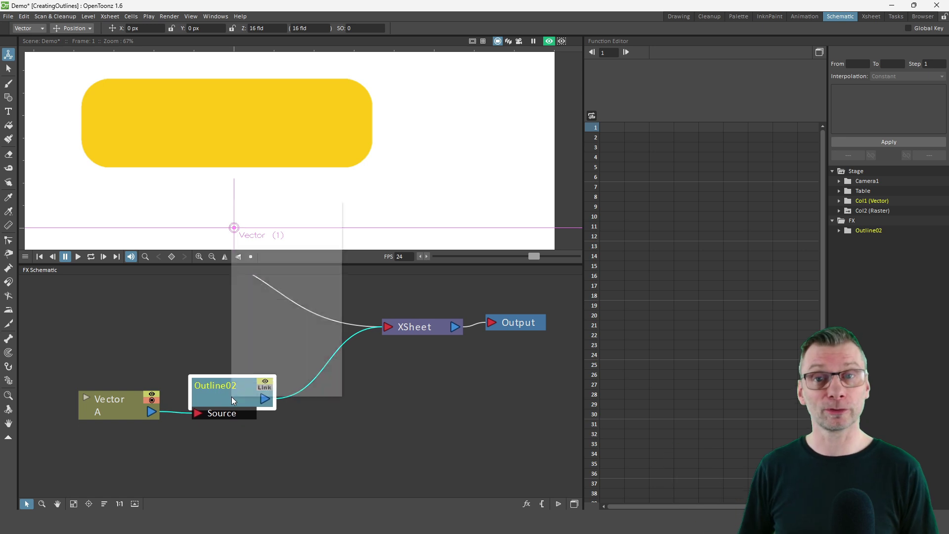
mouse_move(306, 204)
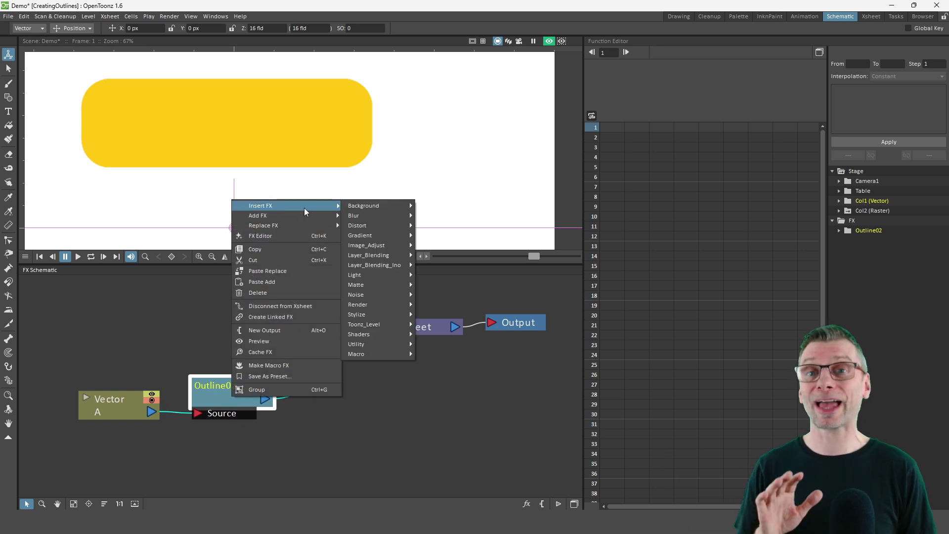
mouse_move(383, 287)
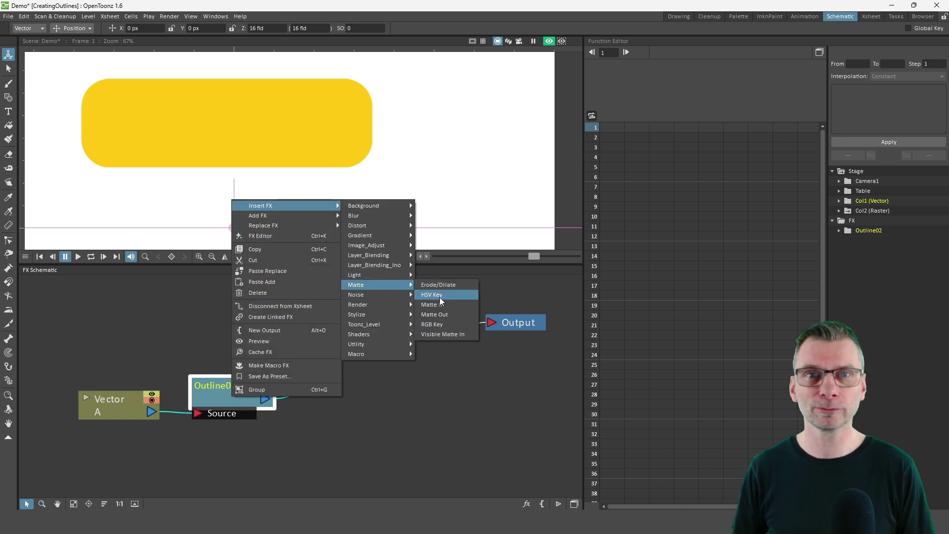
click(435, 314)
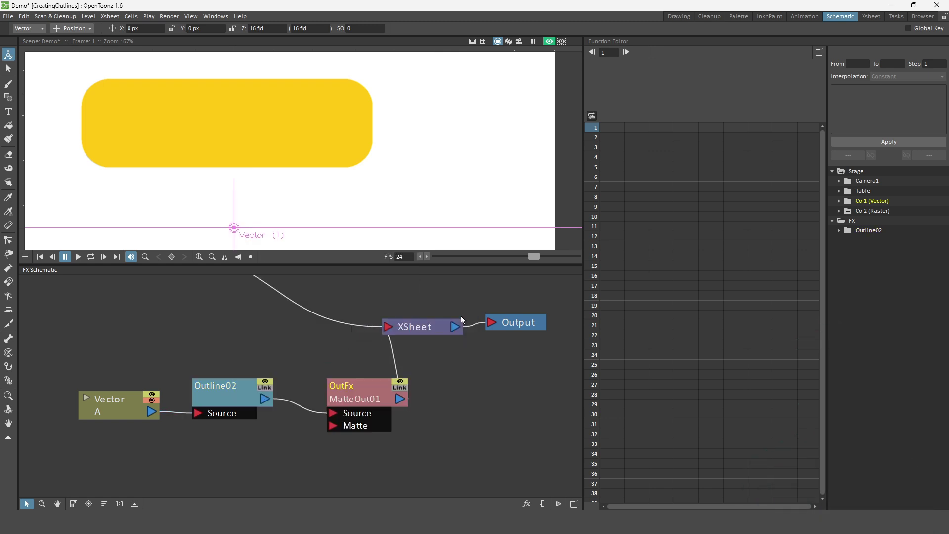
mouse_move(373, 404)
mouse_down()
mouse_move(372, 341)
mouse_move(373, 391)
mouse_up()
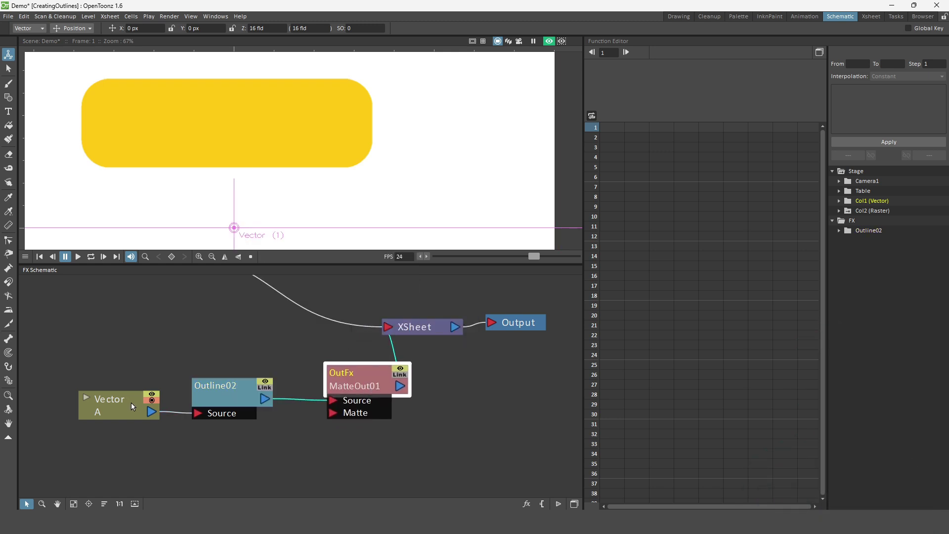
drag(132, 407, 334, 418)
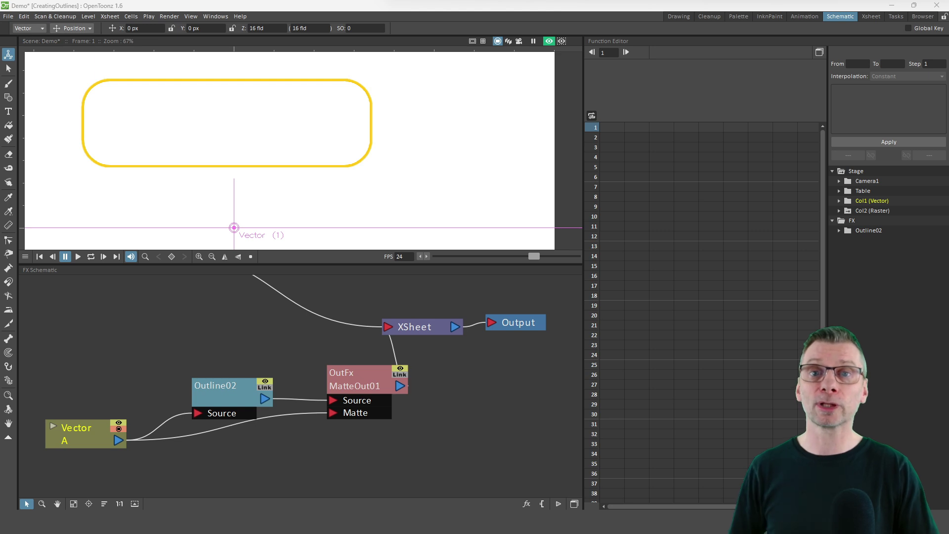
- Drag Outline02's Thickness slider higher for a thicker outline
double_click(221, 399)
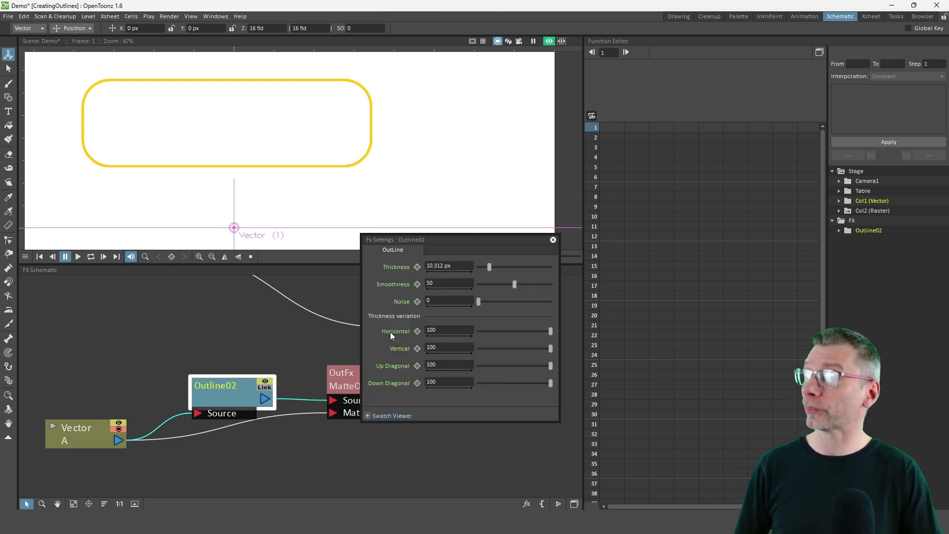
drag(490, 266, 523, 273)
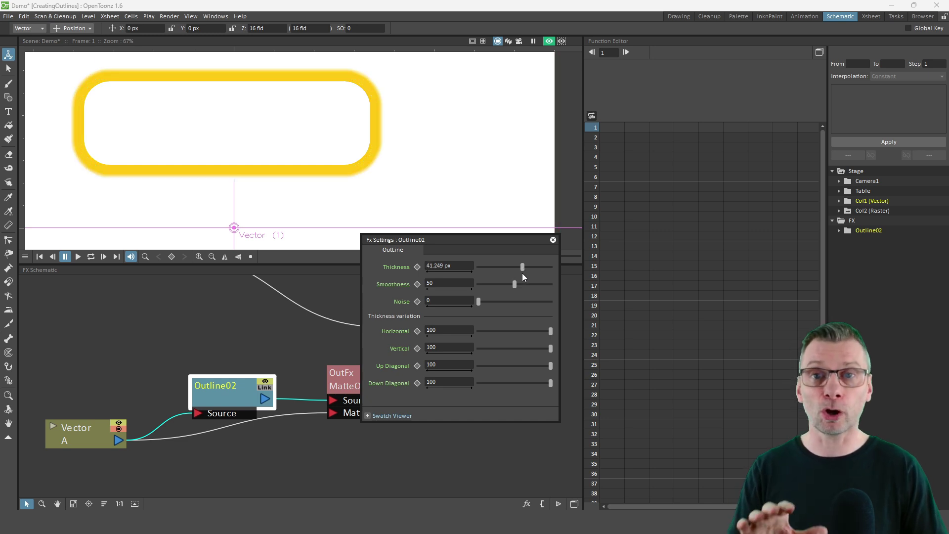
click(553, 240)
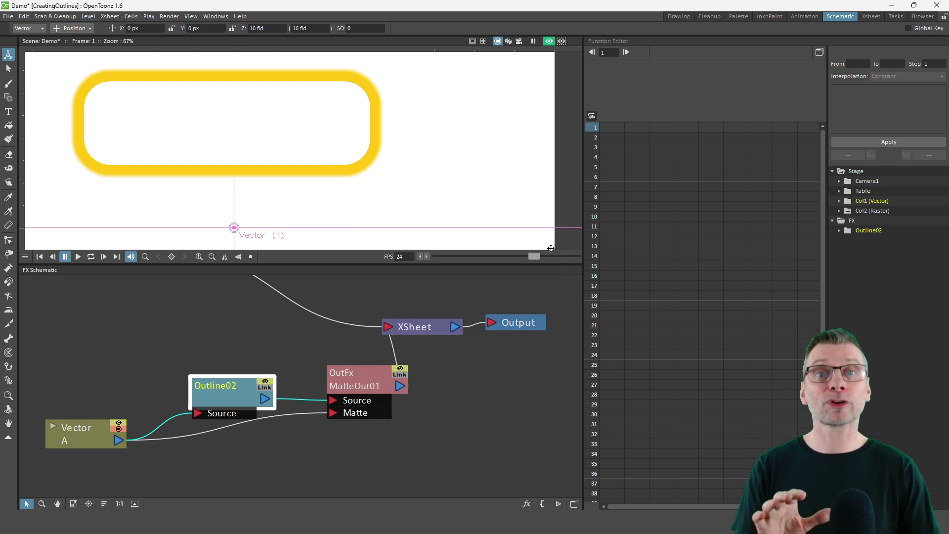
- Recolour palette style color_1 from yellow to blue, previewed in the Drawing room
click(677, 16)
click(682, 41)
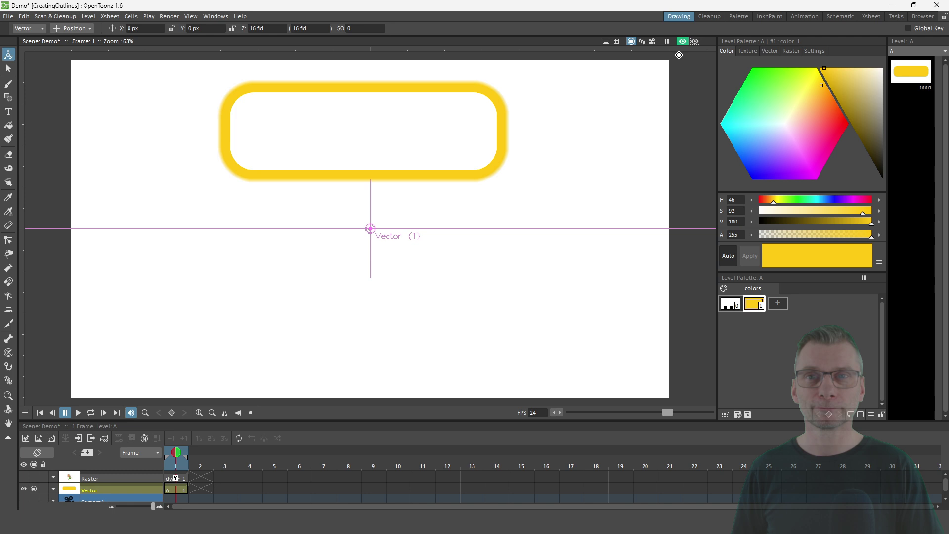
click(834, 105)
mouse_move(833, 104)
mouse_down()
mouse_move(821, 144)
mouse_move(755, 171)
mouse_up()
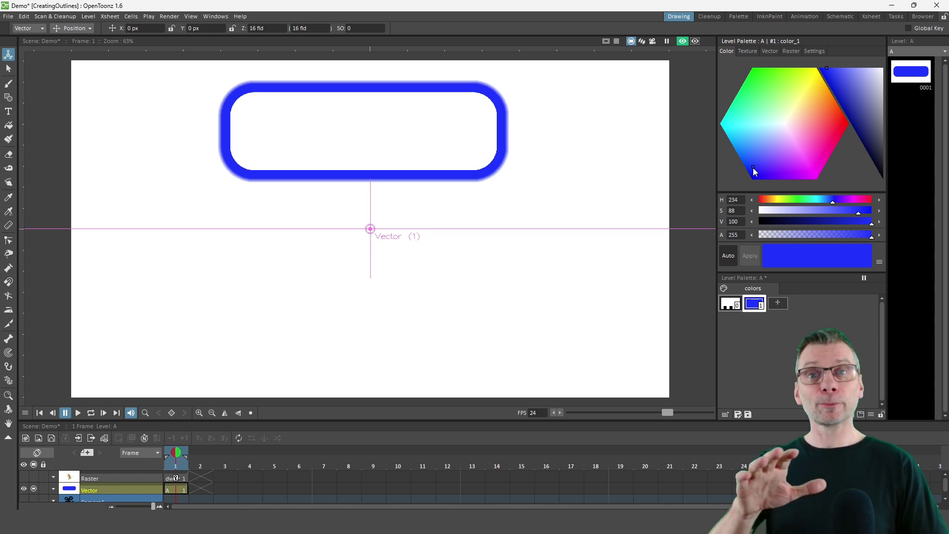
click(836, 18)
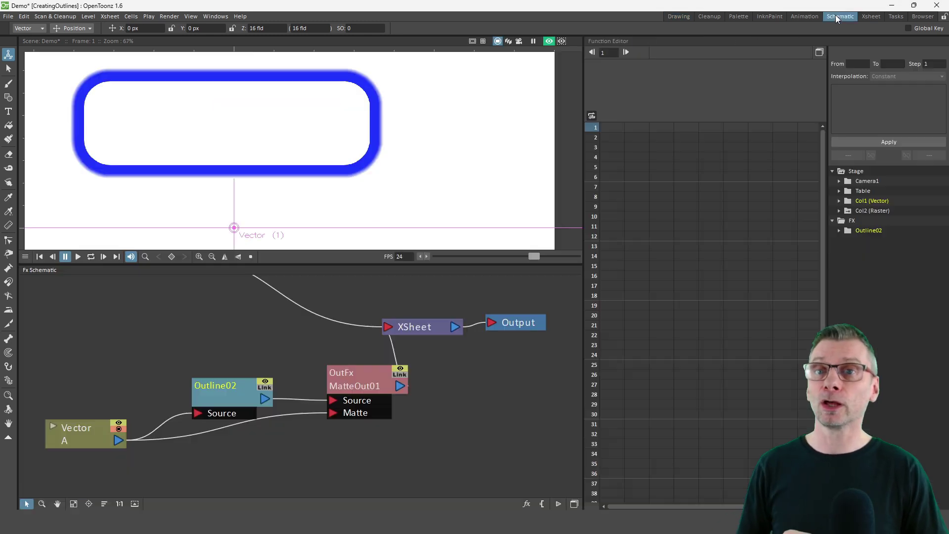
- Rearrange the schematic, shifting the effect chain up-left and XSheet/Output right
drag(399, 463, 82, 393)
drag(400, 410, 321, 394)
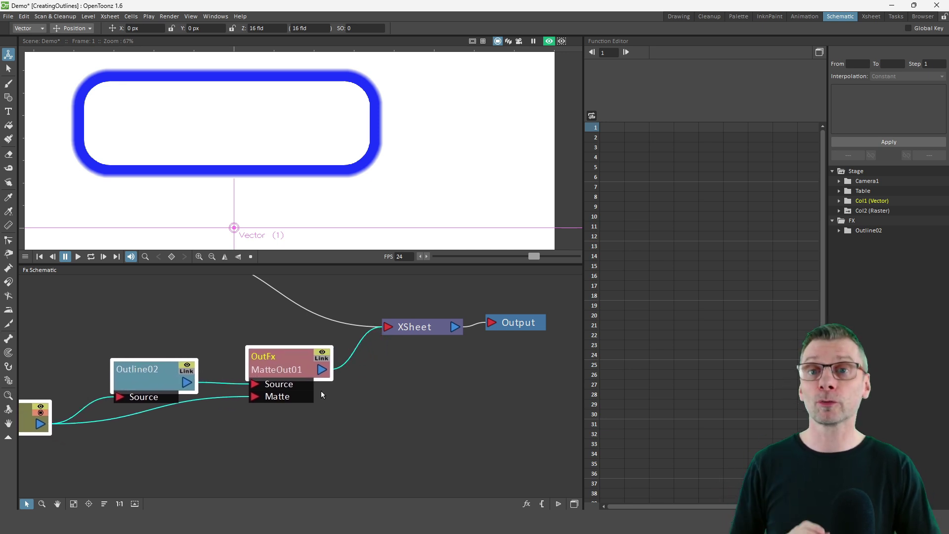
drag(415, 349, 582, 283)
drag(426, 328, 530, 360)
- Insert an Image_Adjust Adjust Levels effect after the OutFx node
click(288, 366)
right_click(288, 367)
mouse_move(361, 172)
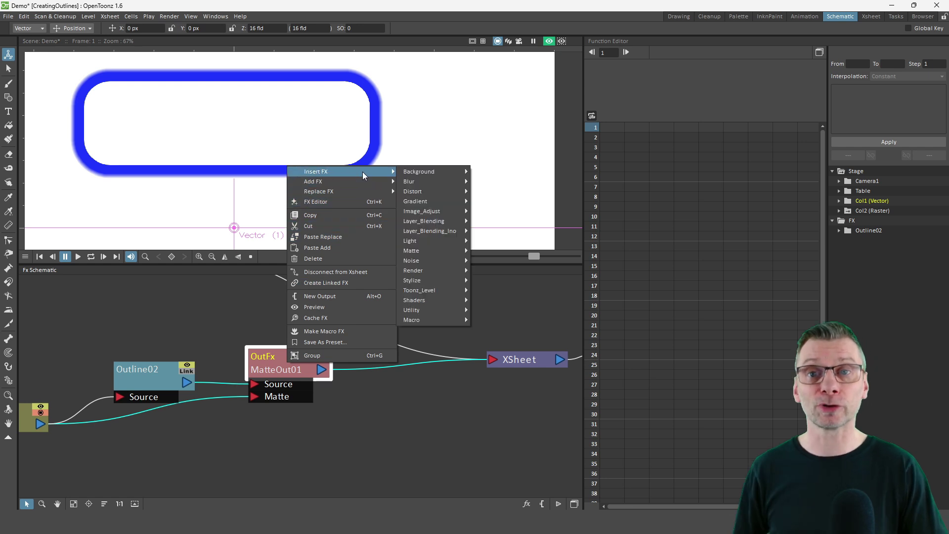
mouse_move(426, 212)
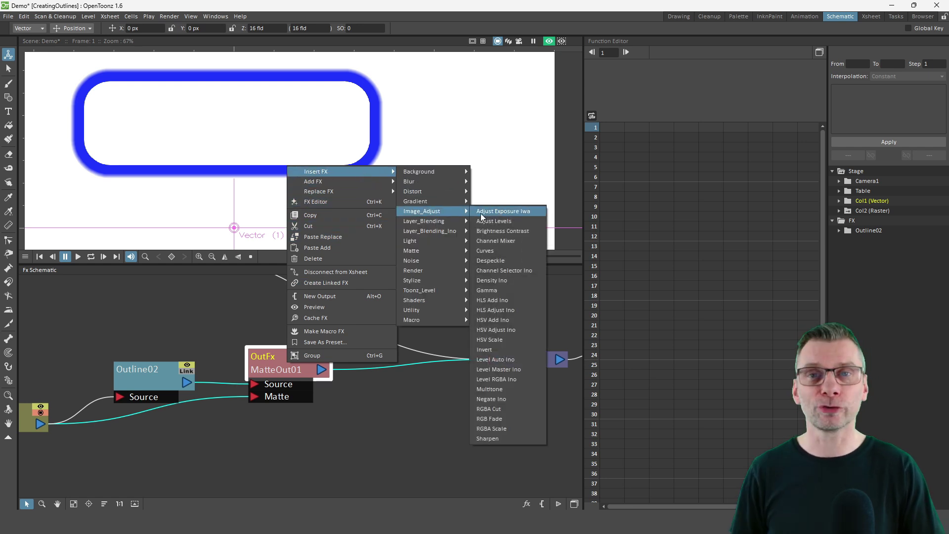
click(497, 223)
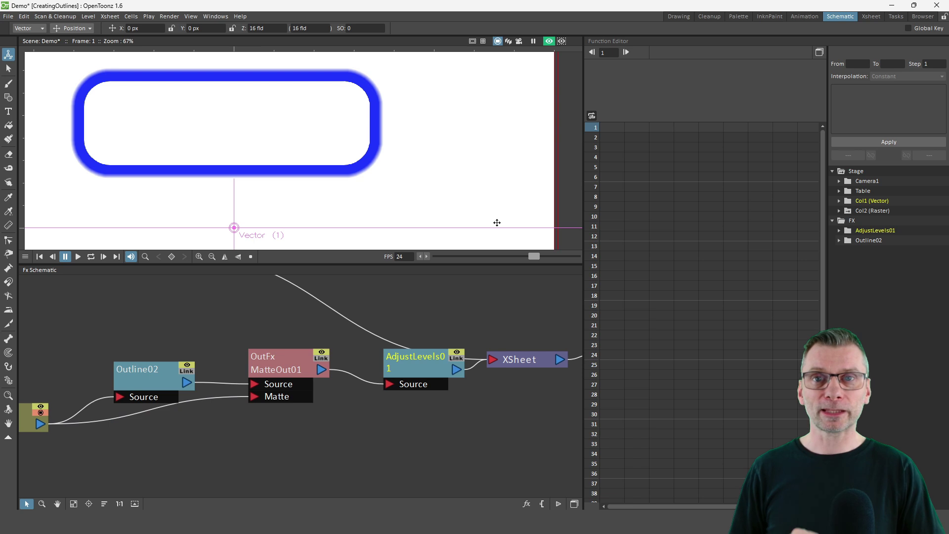
drag(401, 370, 370, 370)
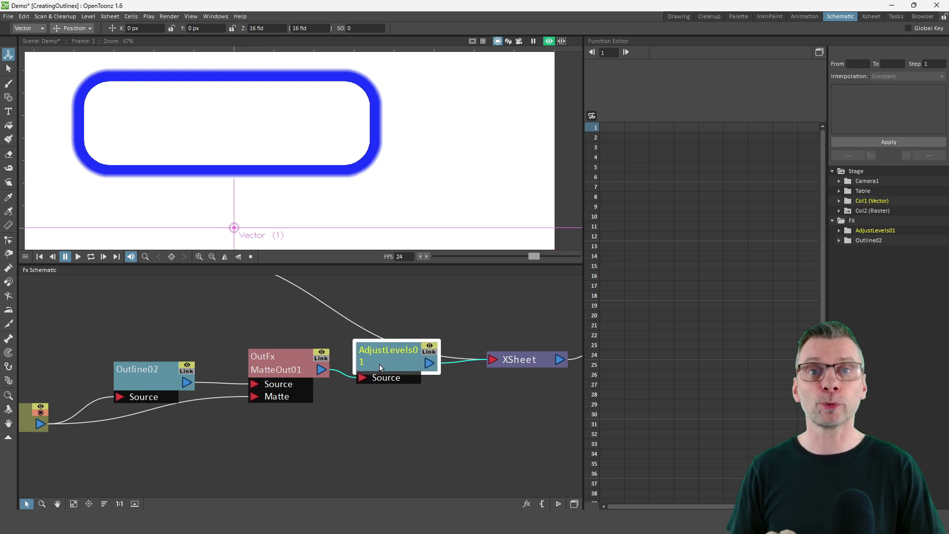
- Set AdjustLevels01's Alpha Input maximum to 1 for hard outline edges
double_click(371, 370)
drag(479, 240, 591, 116)
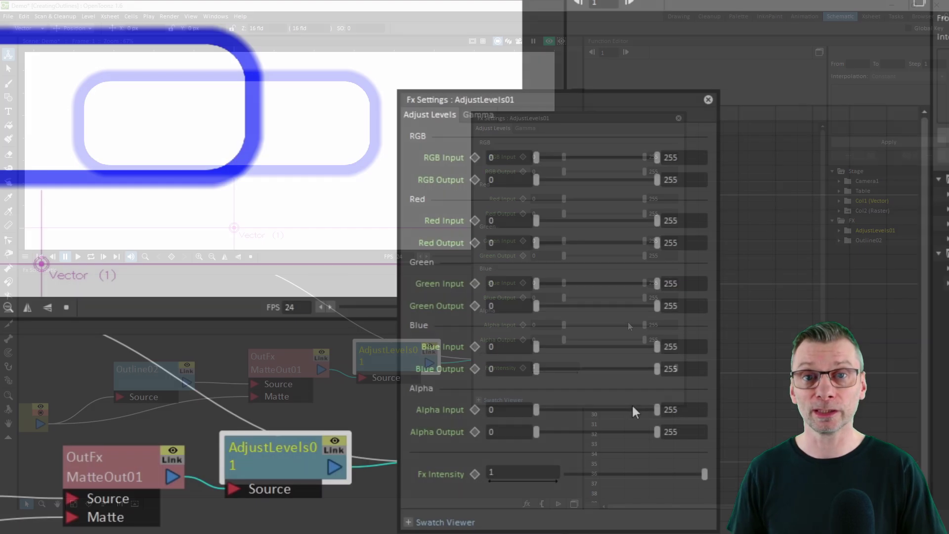
drag(653, 411, 558, 413)
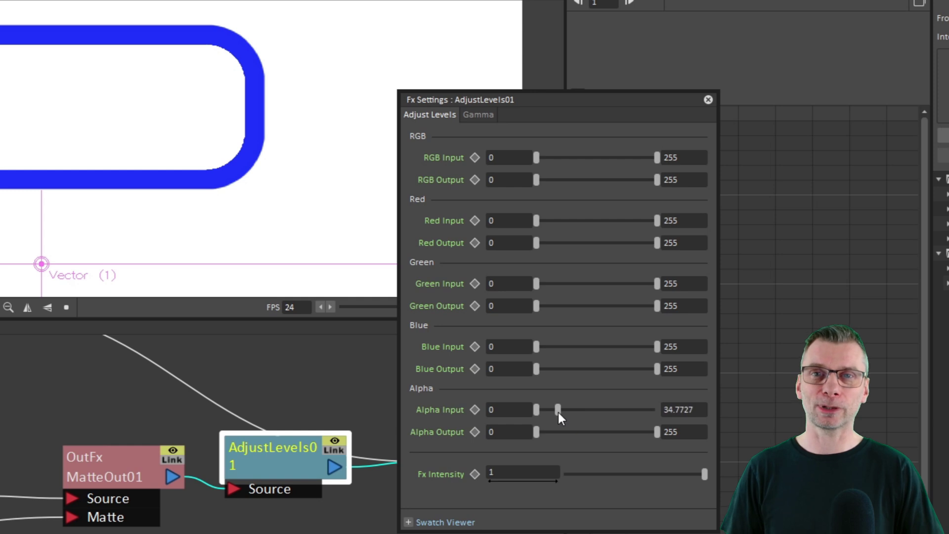
double_click(677, 415)
text(1)
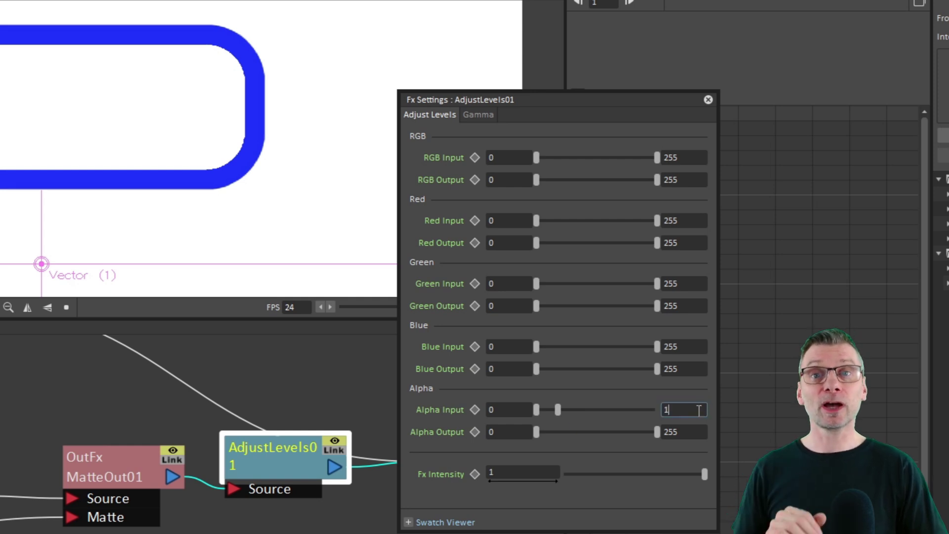
key(Tab)
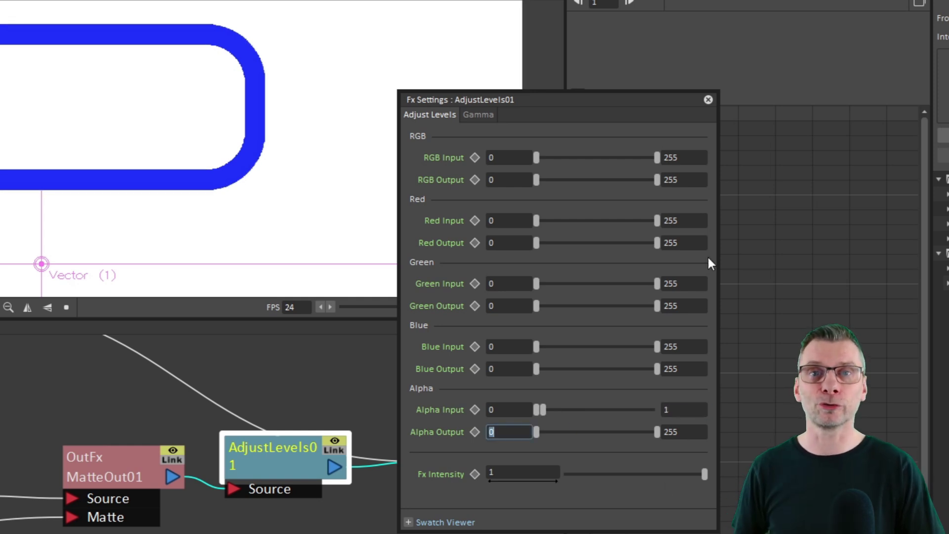
click(709, 100)
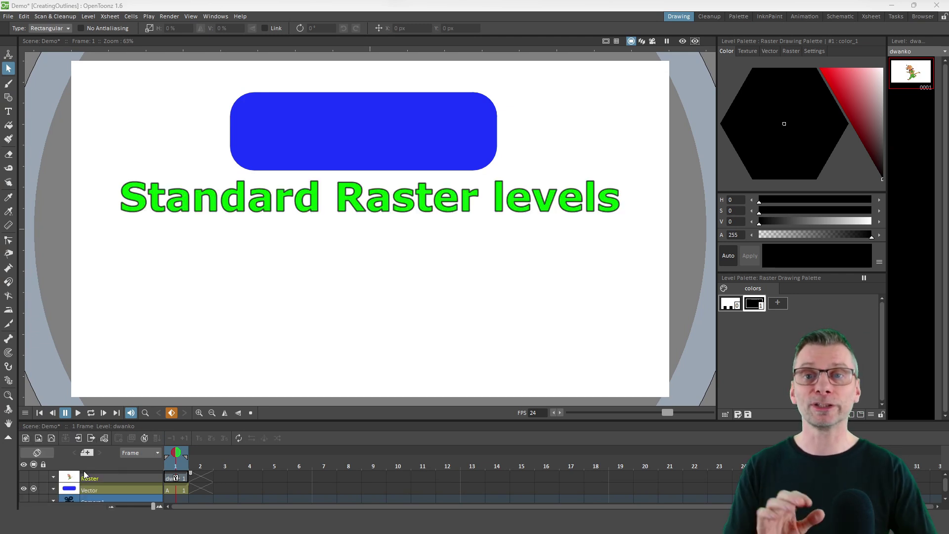
- Show the Raster column's dog, hide the Vector column, and view the FX schematic
click(25, 476)
click(23, 488)
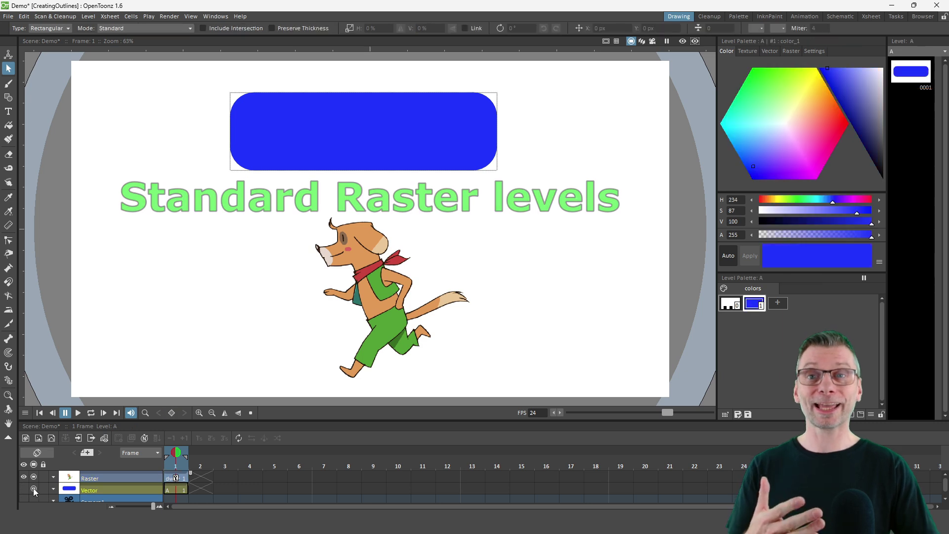
click(840, 15)
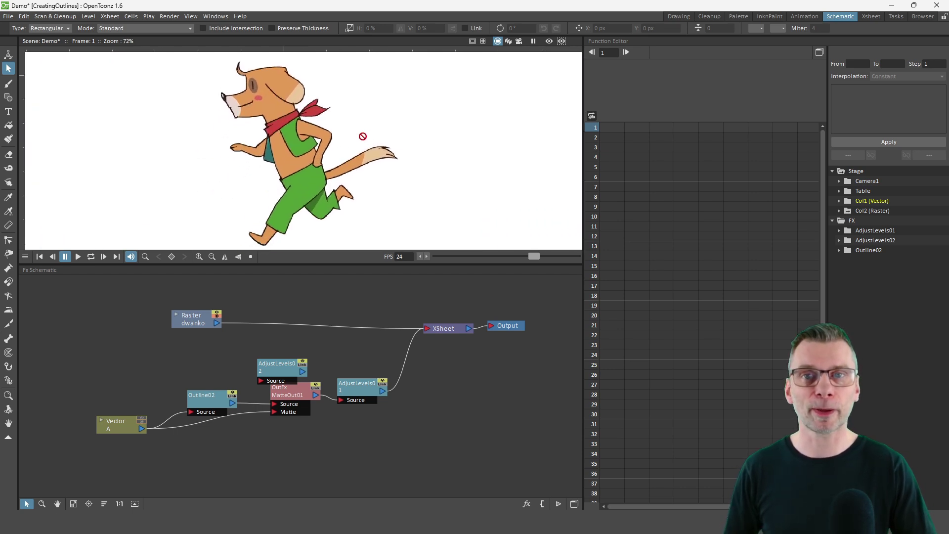
- Insert a Matte Erode/Dilate effect after the Raster node and enable the effects preview
drag(198, 324, 183, 309)
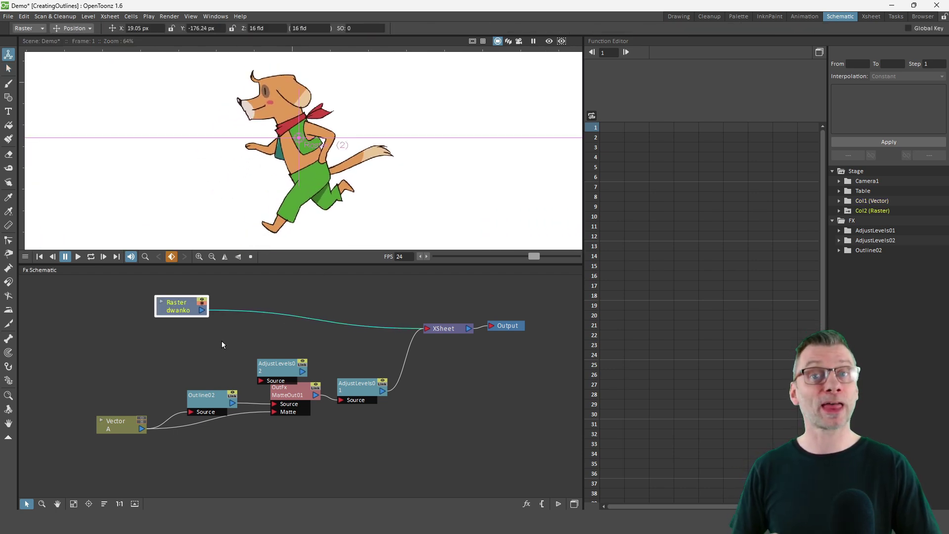
drag(221, 341, 245, 439)
drag(200, 399, 174, 331)
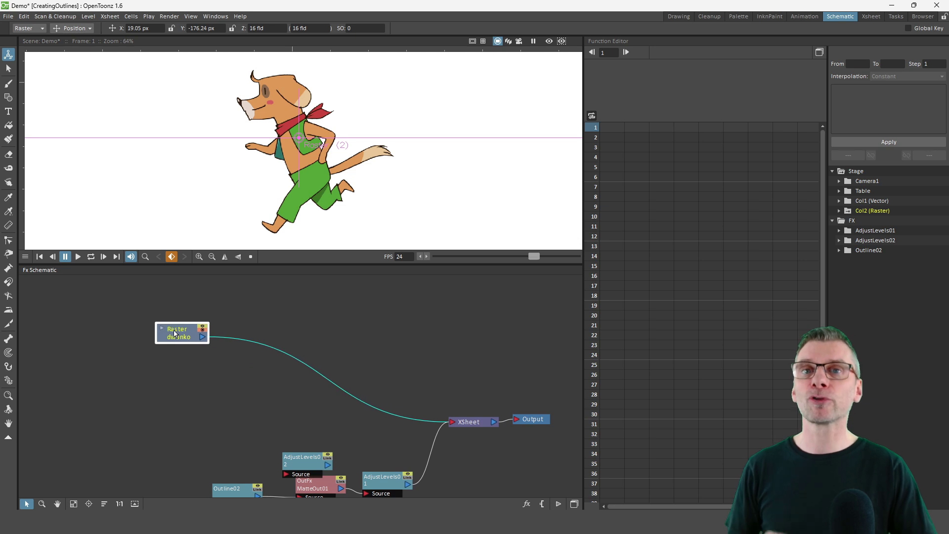
right_click(174, 331)
mouse_move(233, 338)
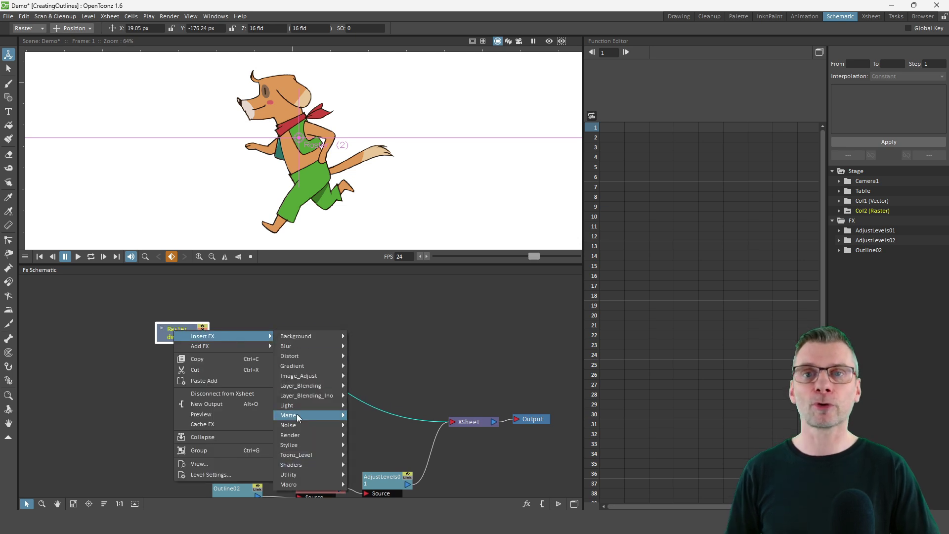
mouse_move(296, 414)
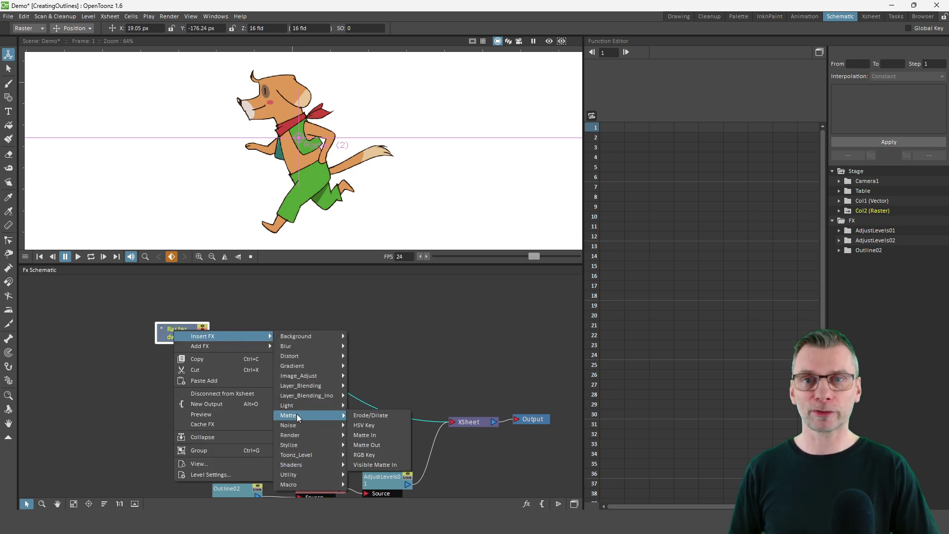
click(397, 414)
drag(267, 333, 278, 333)
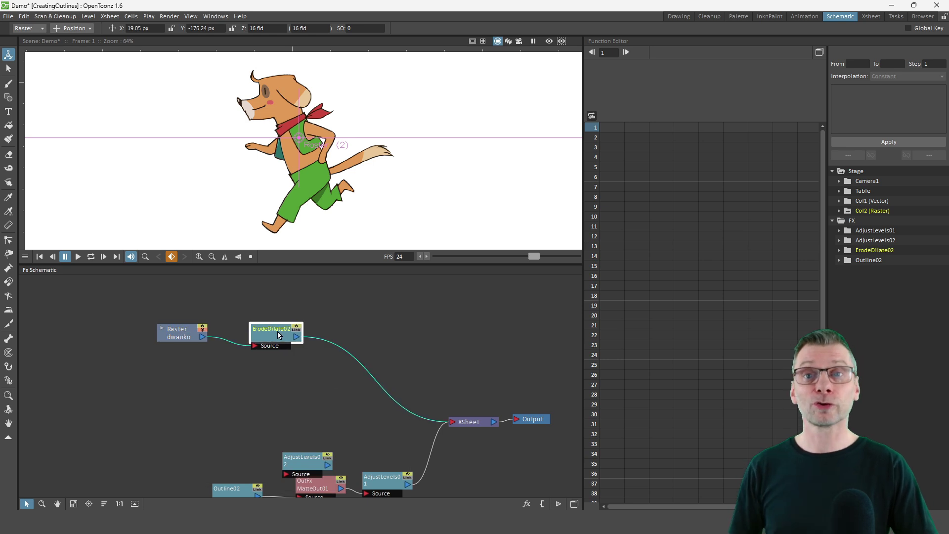
click(546, 42)
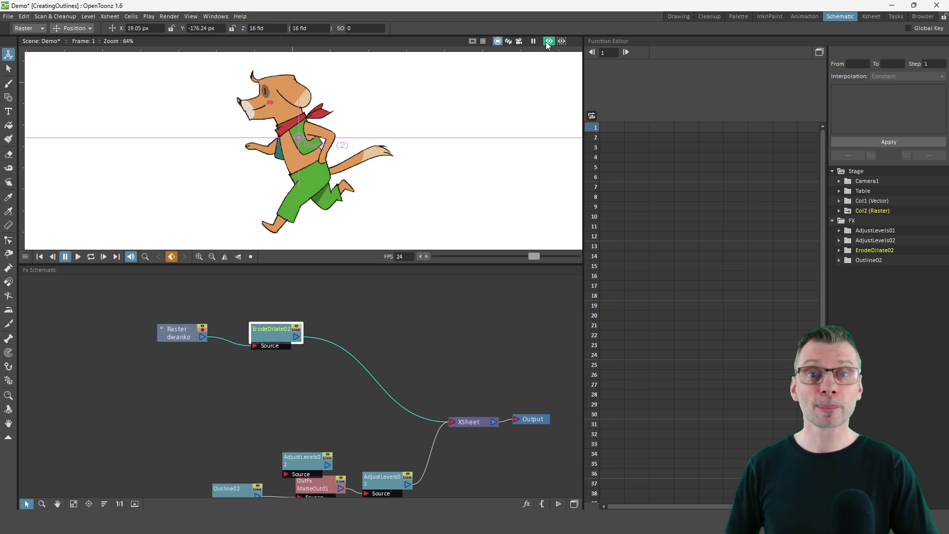
- Set ErodeDilate02's Radius to 10 px
double_click(269, 338)
drag(554, 116, 424, 249)
click(407, 279)
text(10)
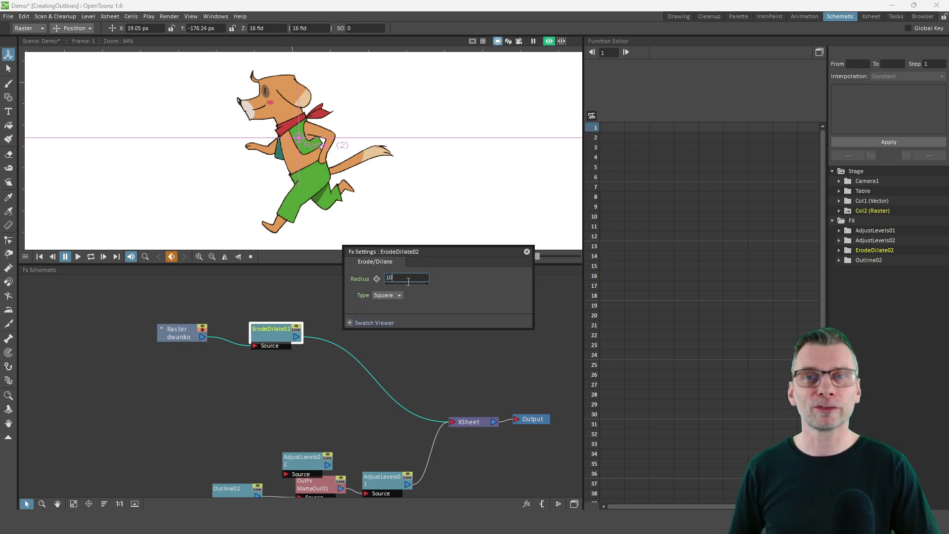
key(Tab)
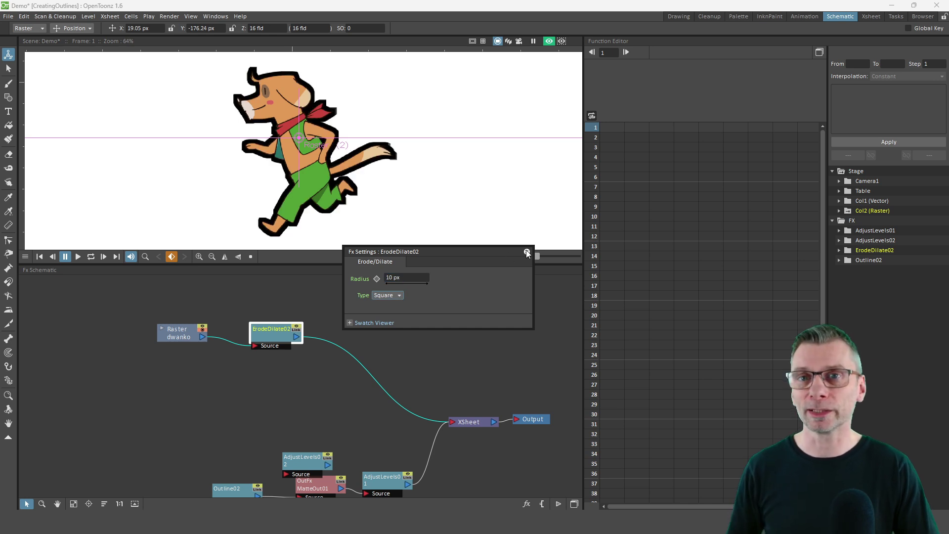
- Insert a Matte Out effect after ErodeDilate02
click(527, 252)
right_click(261, 333)
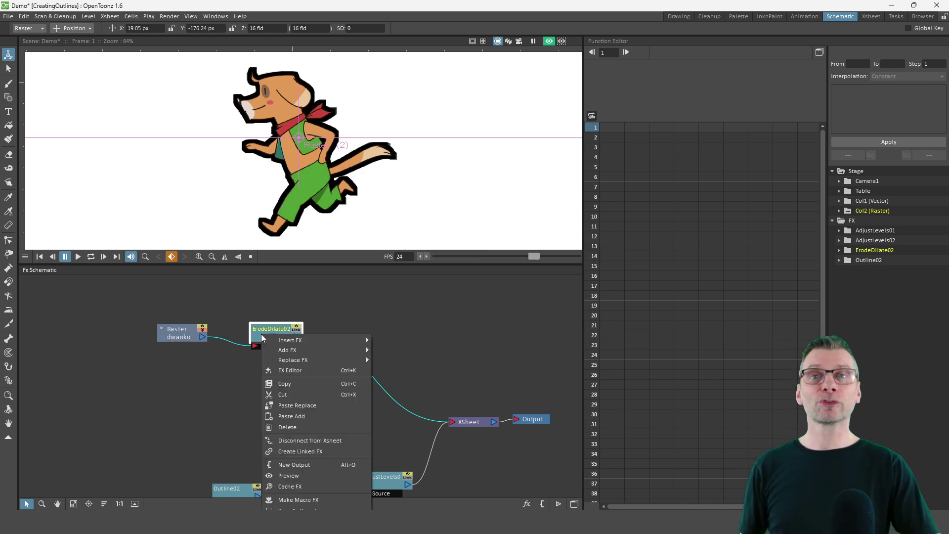
mouse_move(280, 338)
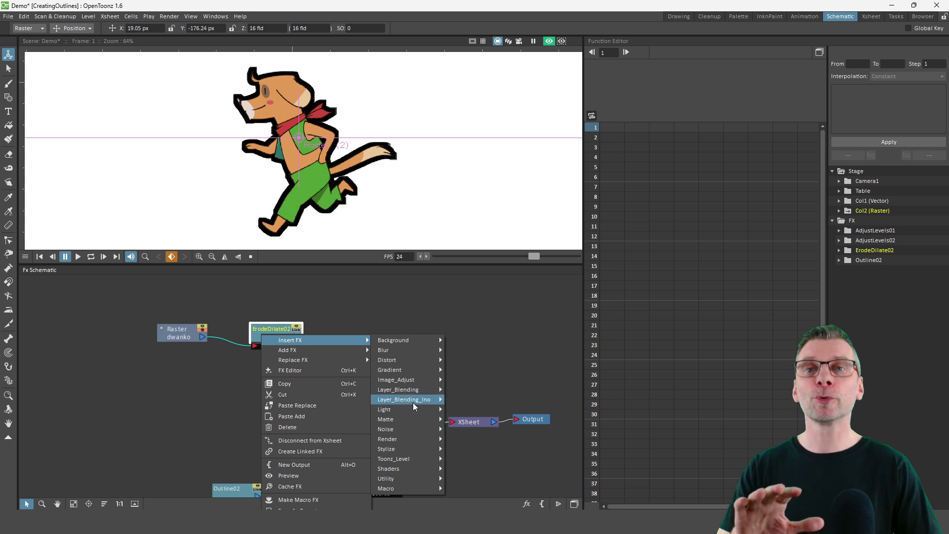
mouse_move(410, 418)
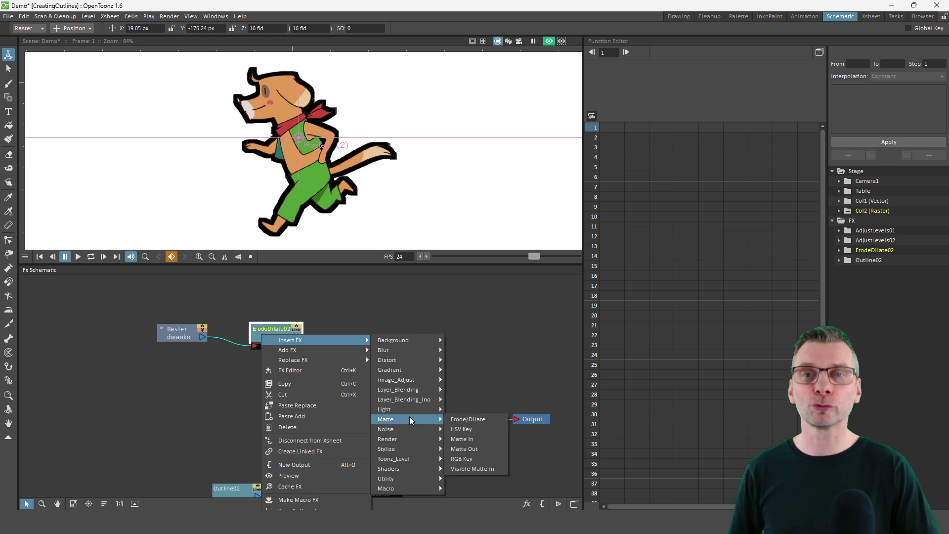
click(467, 449)
- Connect the Raster node to MatteOut02's Matte port and compare the preview off and on
click(180, 339)
drag(180, 338, 337, 354)
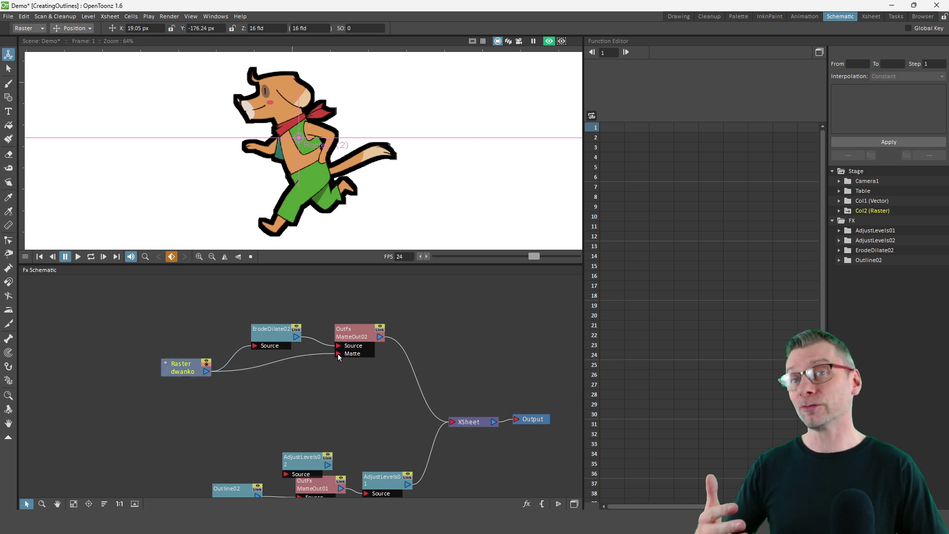
click(550, 41)
click(548, 42)
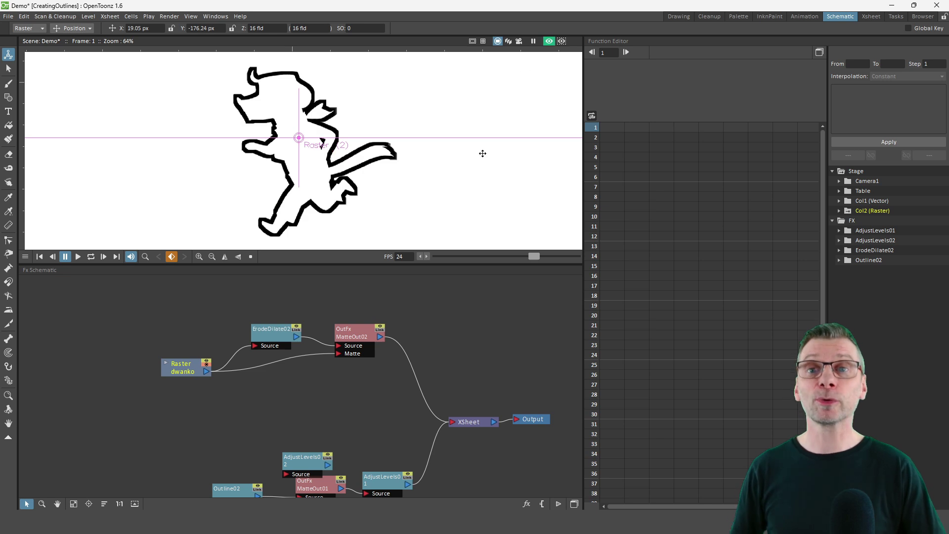
- Switch ErodeDilate02 to Circular type and raise its Radius to 16.705 px
double_click(270, 335)
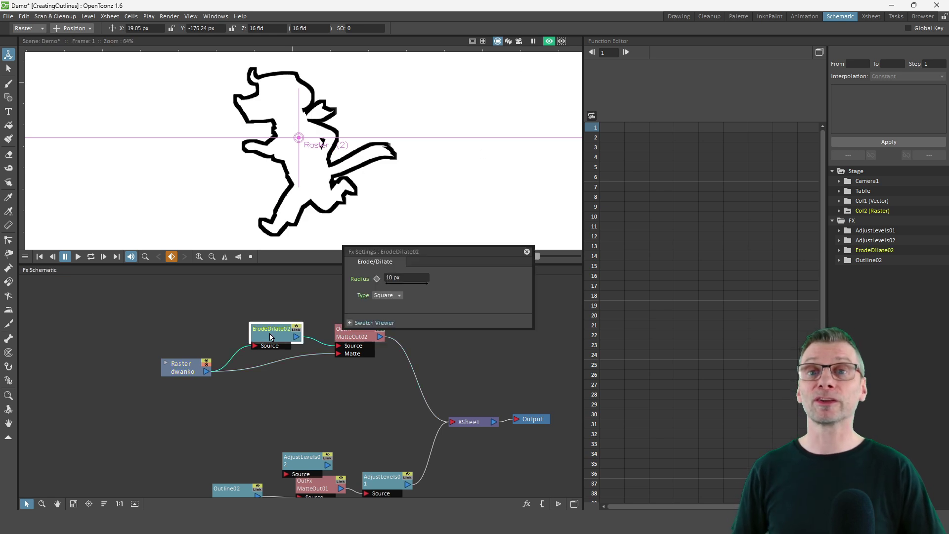
click(389, 295)
click(379, 310)
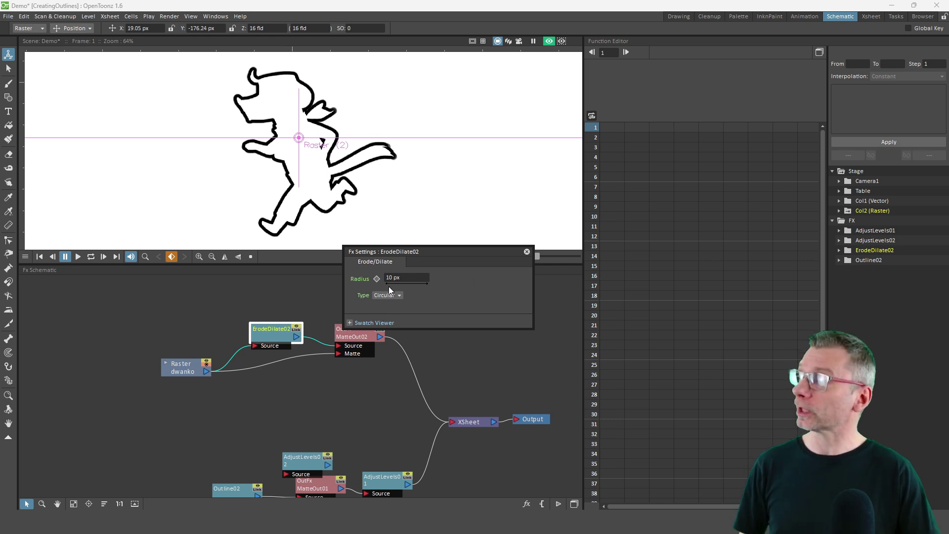
drag(446, 285, 572, 286)
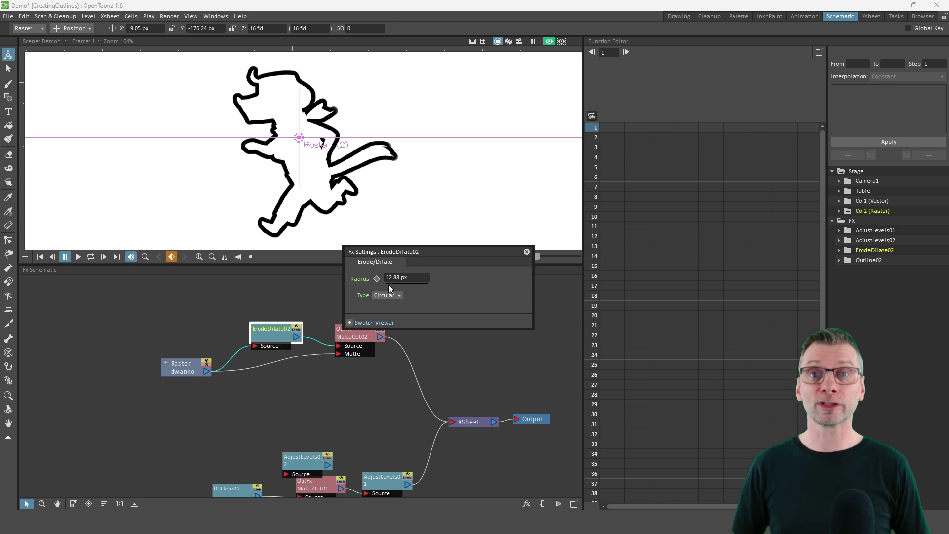
drag(389, 282, 558, 284)
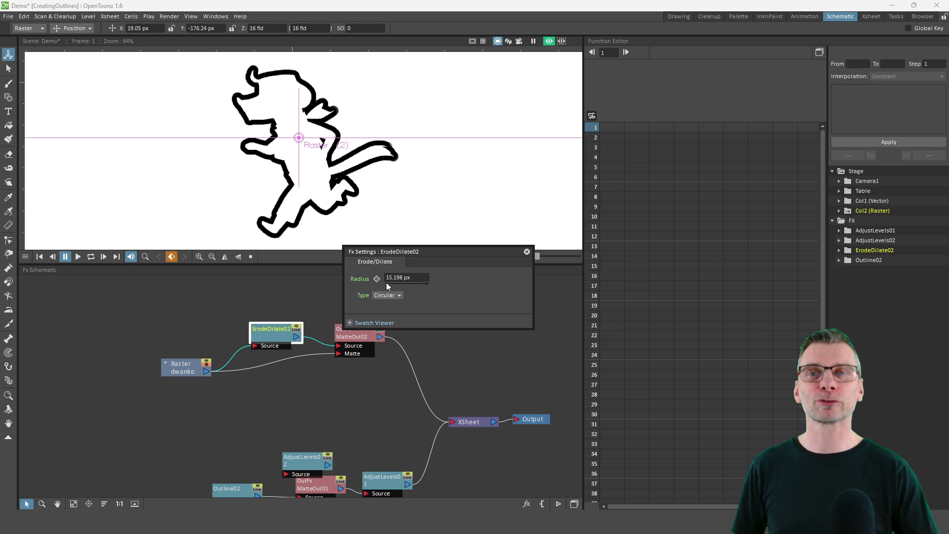
drag(429, 284, 520, 282)
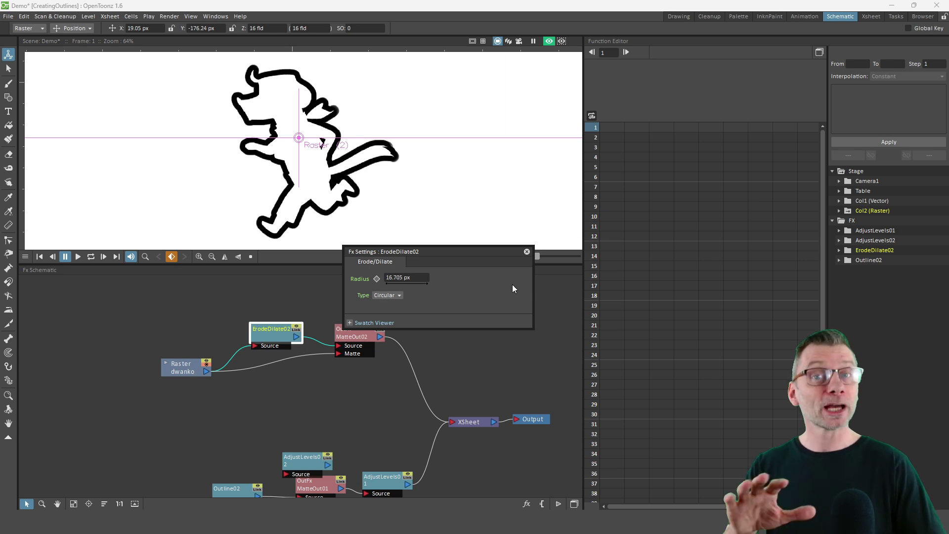